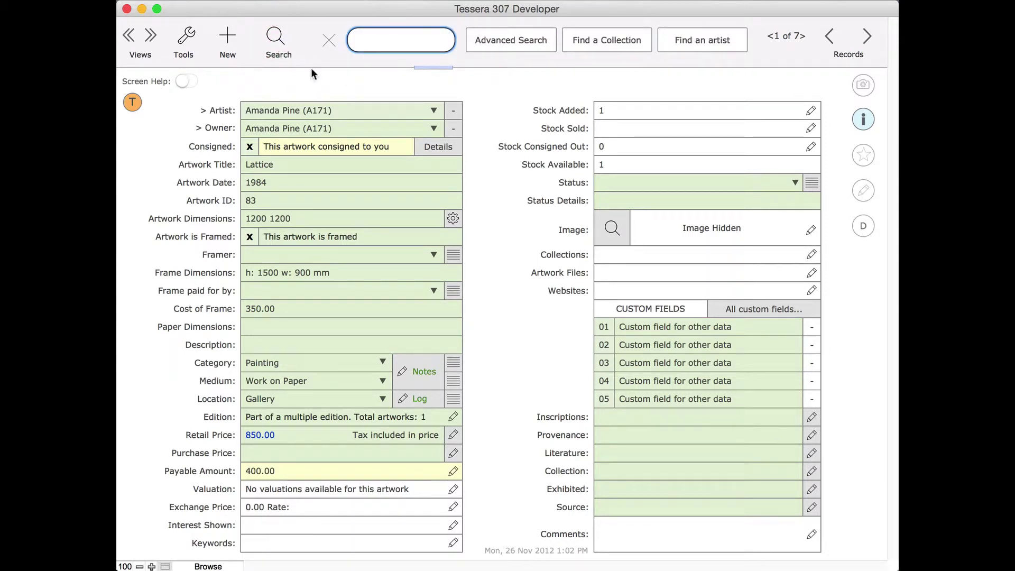
type("aman")
Step: Show all 7 artwork records again and bring back the search bar
key("Return")
left_click(557, 84)
left_click(285, 51)
left_click(492, 45)
left_click(543, 130)
left_click(544, 132)
left_click(524, 153)
left_click(525, 154)
type("works")
key("BackSpace")
left_click(155, 61)
left_click(413, 336)
left_click(414, 336)
Step: Check the starred column's field options, then view omitted records and return to the results
left_click(859, 303)
left_click(320, 263)
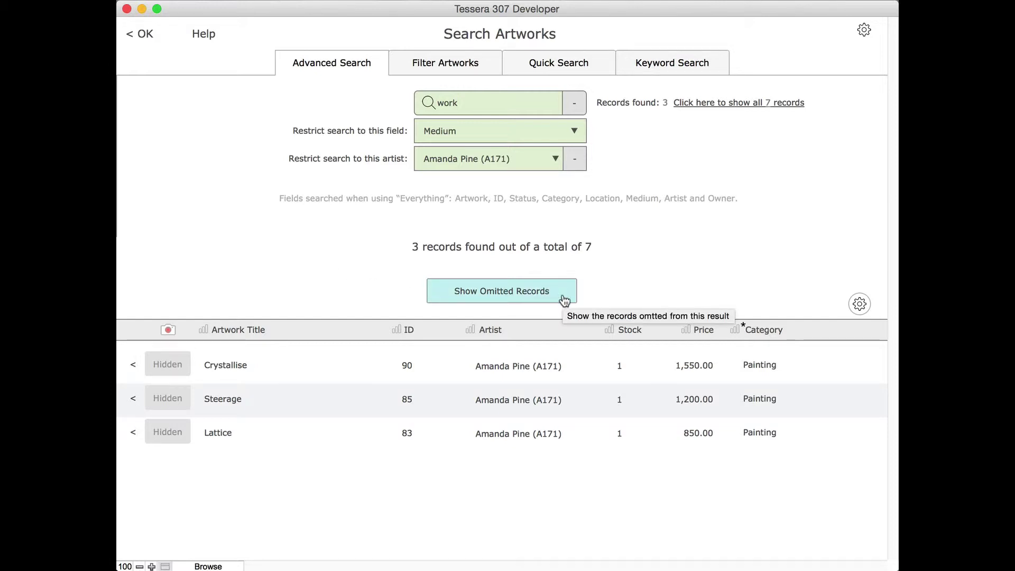
left_click(564, 300)
left_click(564, 296)
left_click(474, 72)
left_click(377, 161)
left_click(377, 158)
left_click(377, 159)
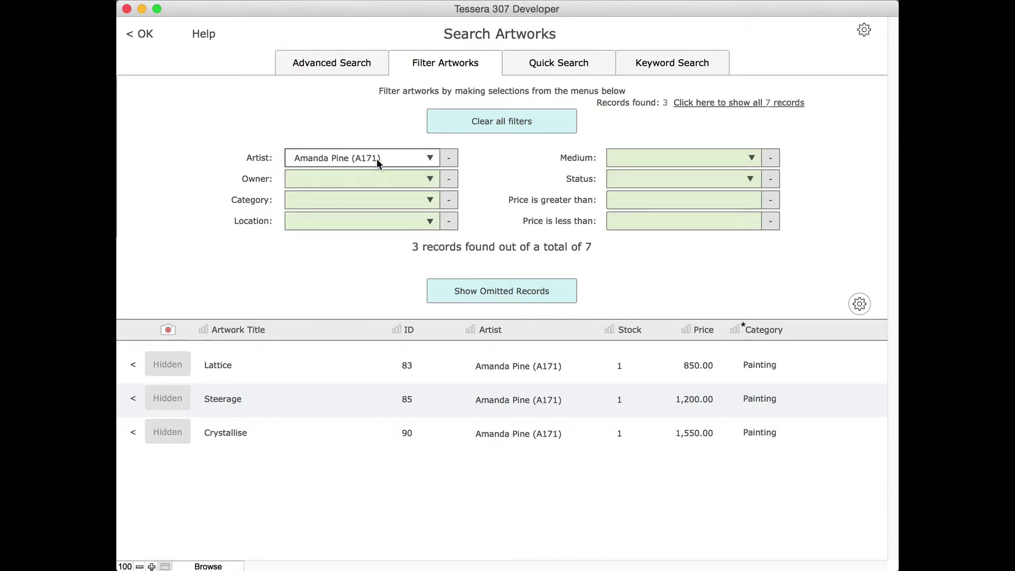